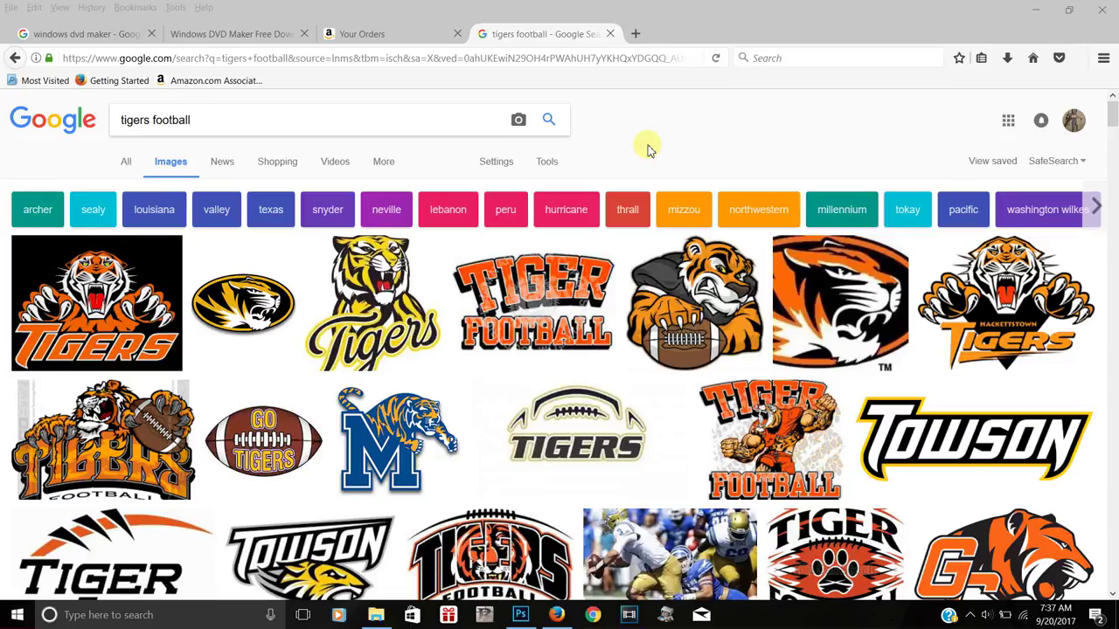
# Step: Switch from the browser to Photoshop and open the Tiger-head-solo image from the Test folder
pyautogui.click(1037, 12)
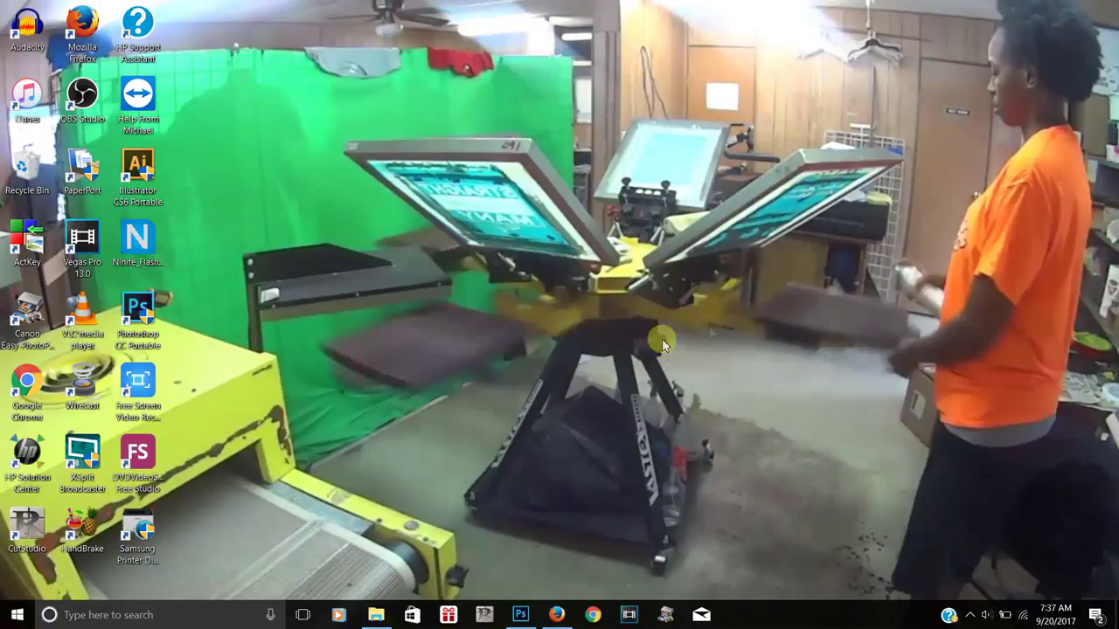
pyautogui.click(521, 614)
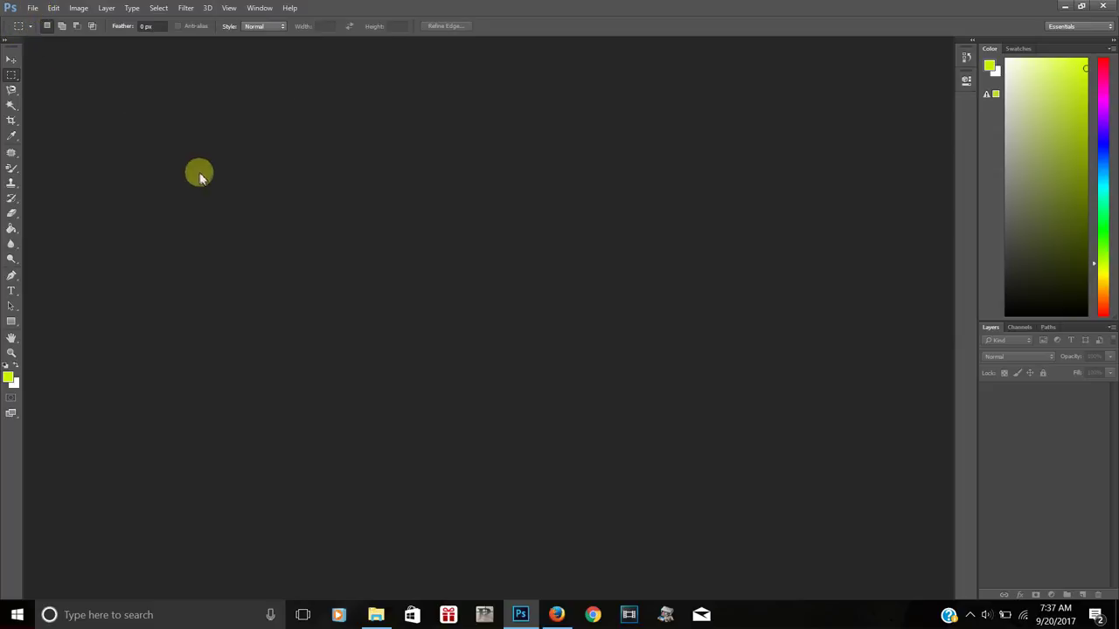
pyautogui.click(34, 9)
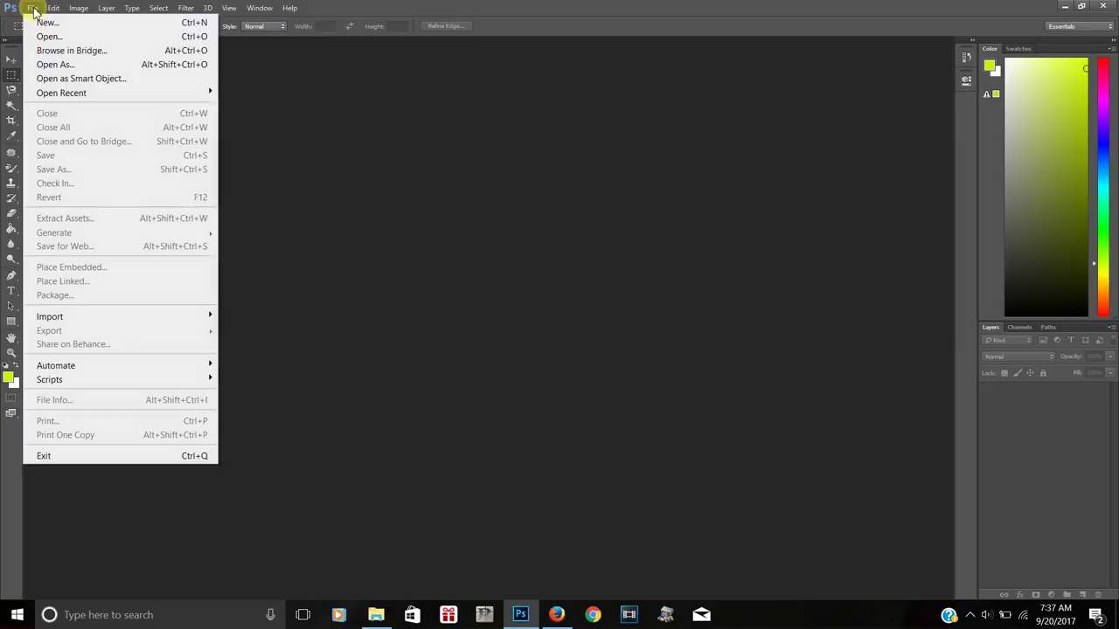
pyautogui.click(48, 37)
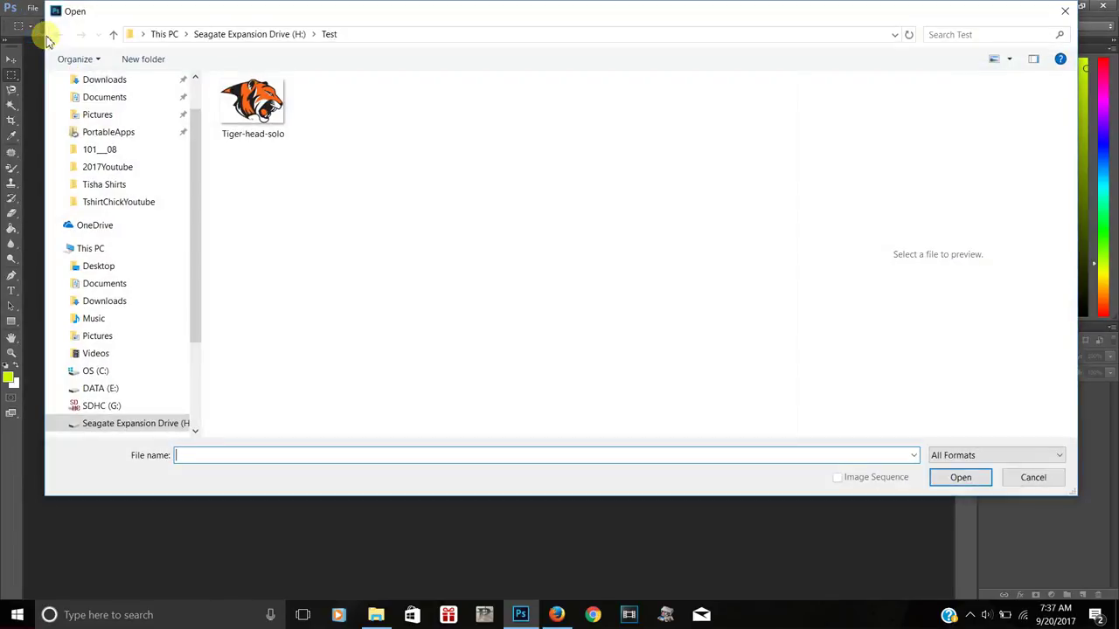
pyautogui.click(252, 103)
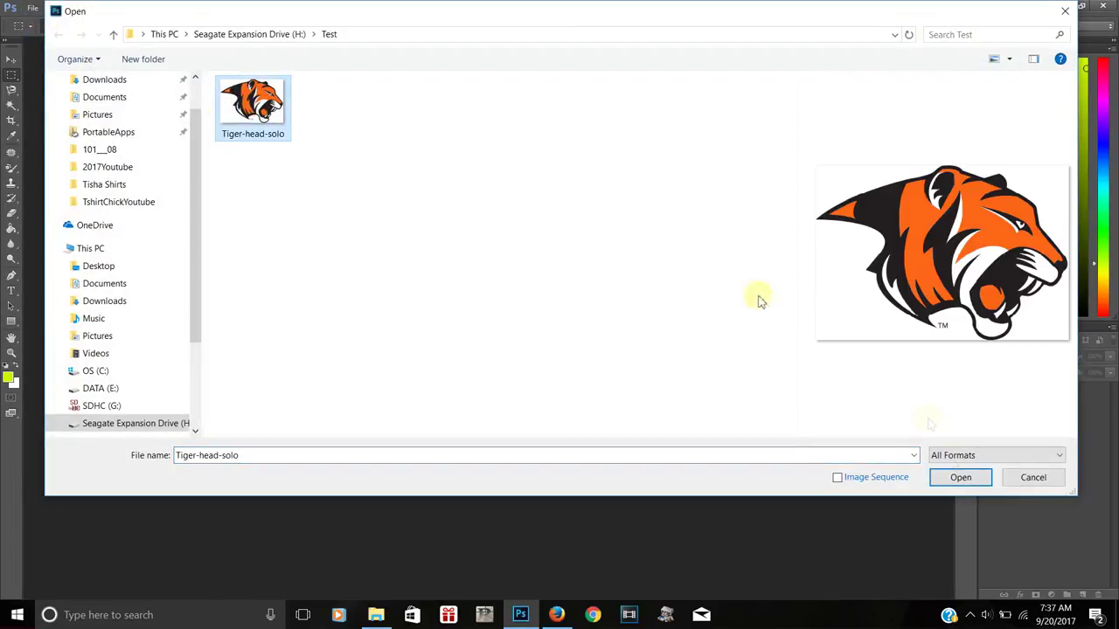
pyautogui.click(958, 478)
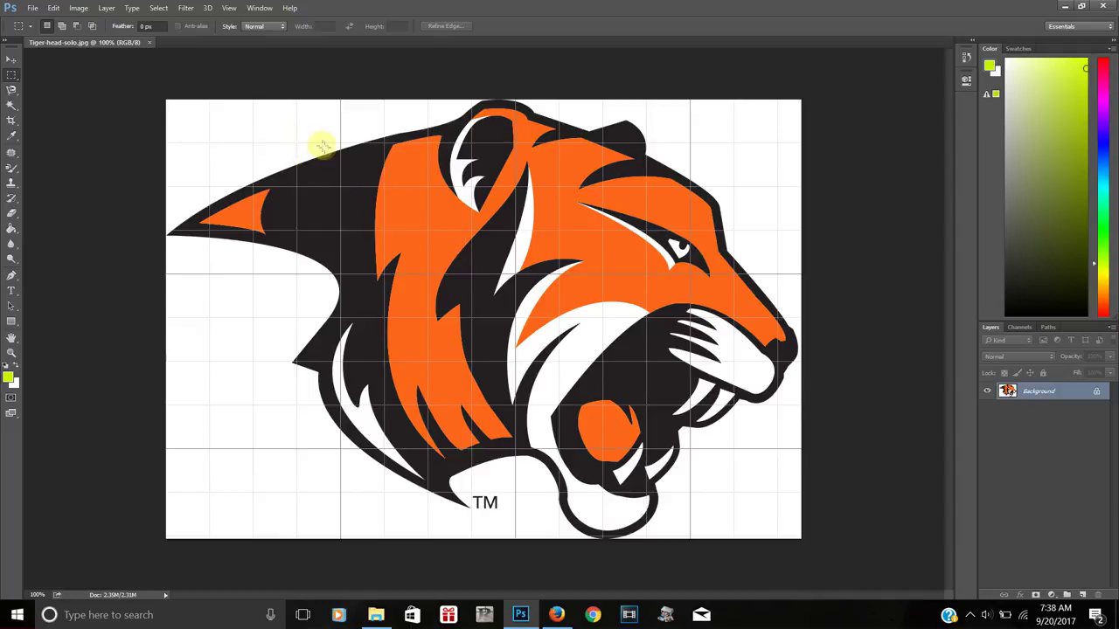
# Step: Select all black areas of the tiger with the Magic Wand and copy them onto a new layer
pyautogui.click(14, 105)
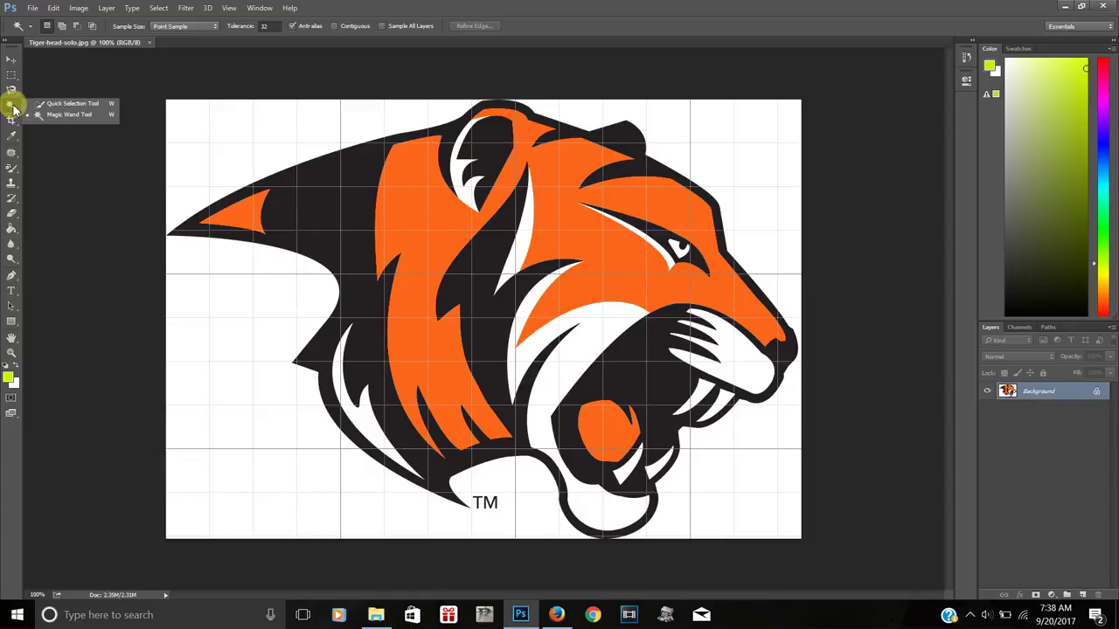
pyautogui.click(14, 105)
pyautogui.click(14, 106)
pyautogui.click(52, 114)
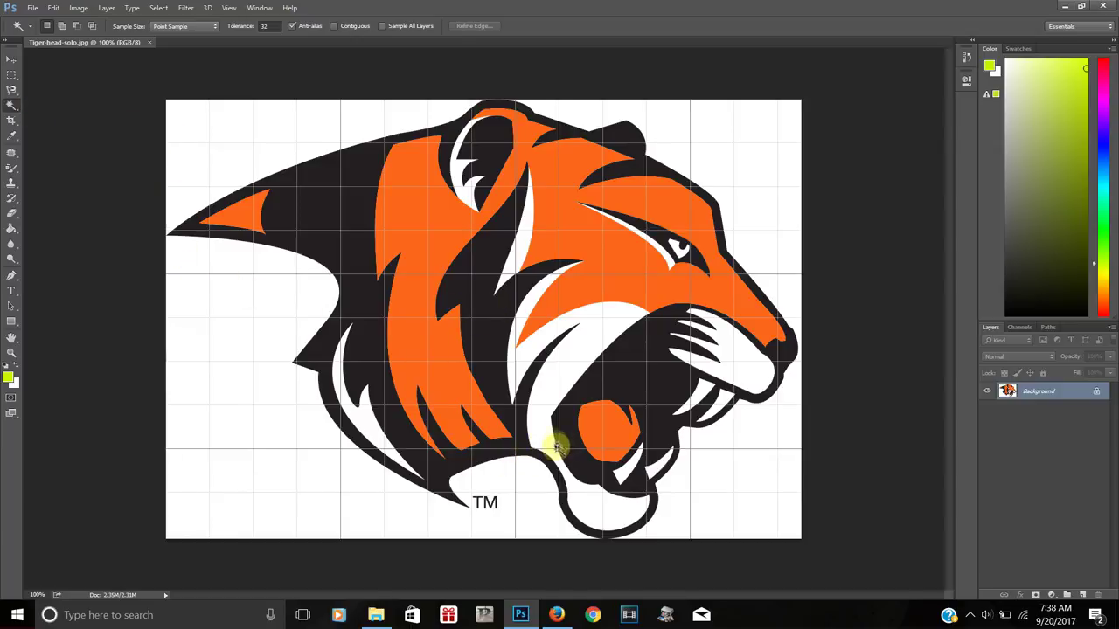
pyautogui.click(489, 261)
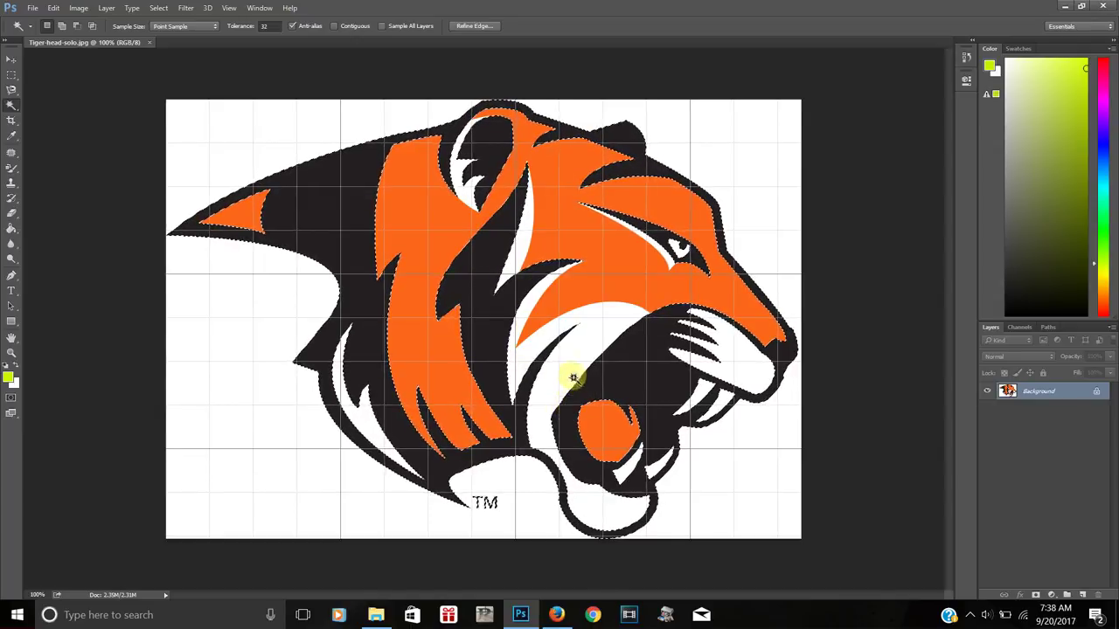
pyautogui.rightClick(670, 392)
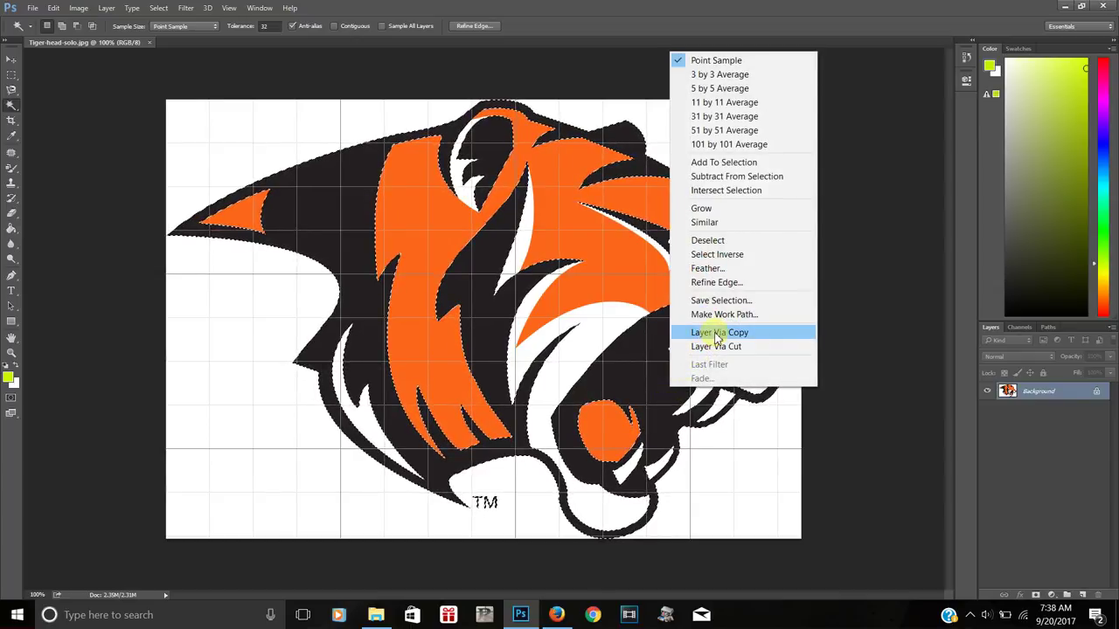
pyautogui.click(716, 333)
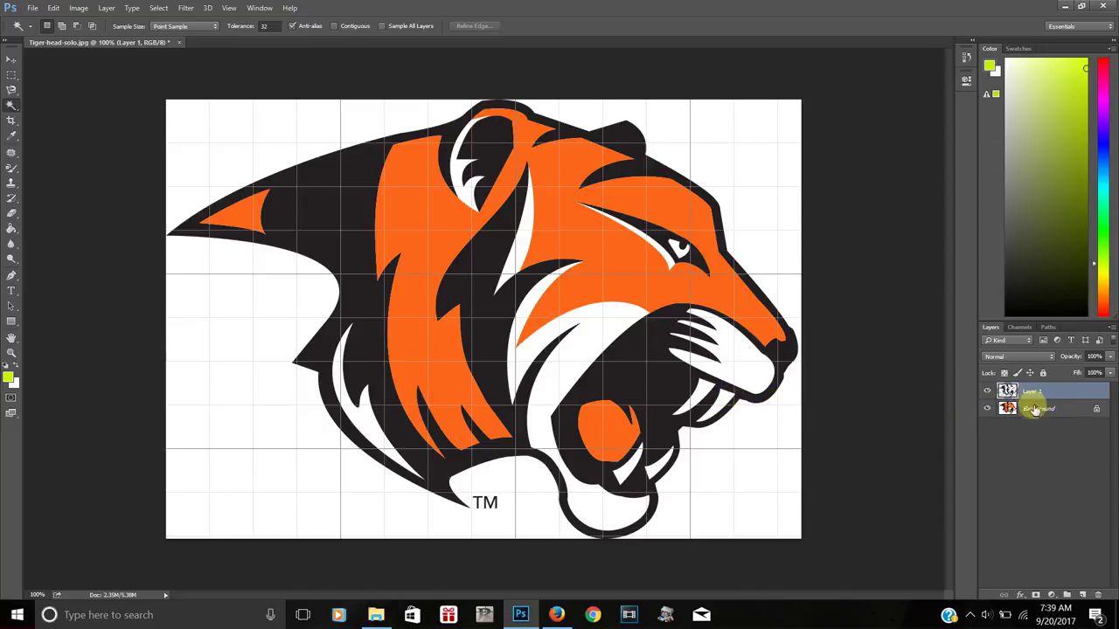
# Step: Hide the Background layer and rename the layer holding the copied black areas as Black
pyautogui.click(988, 409)
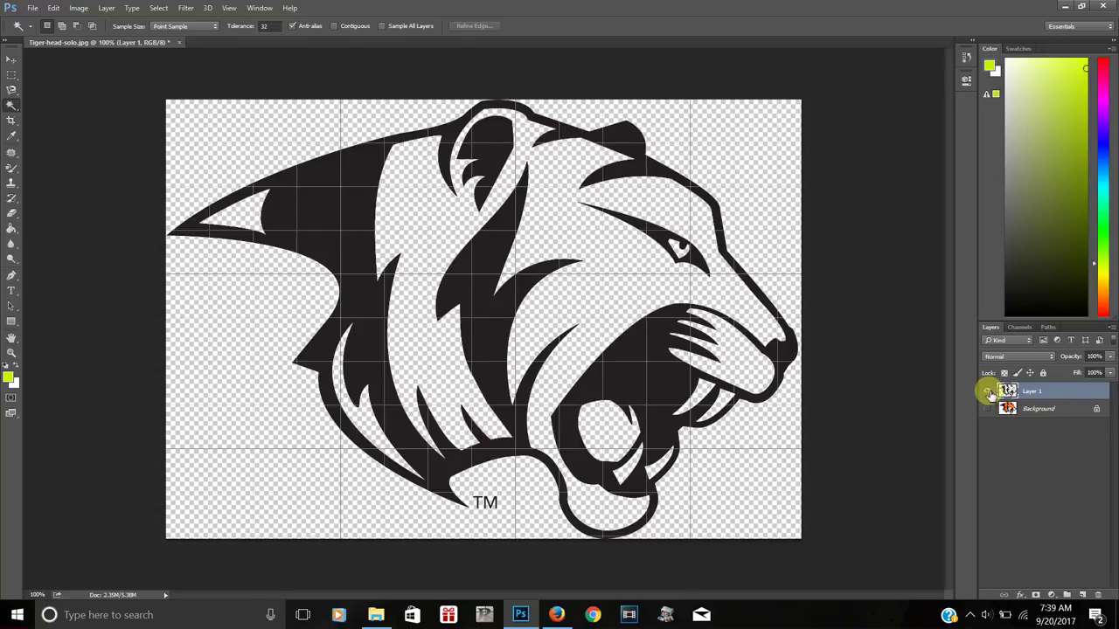
pyautogui.doubleClick(1035, 393)
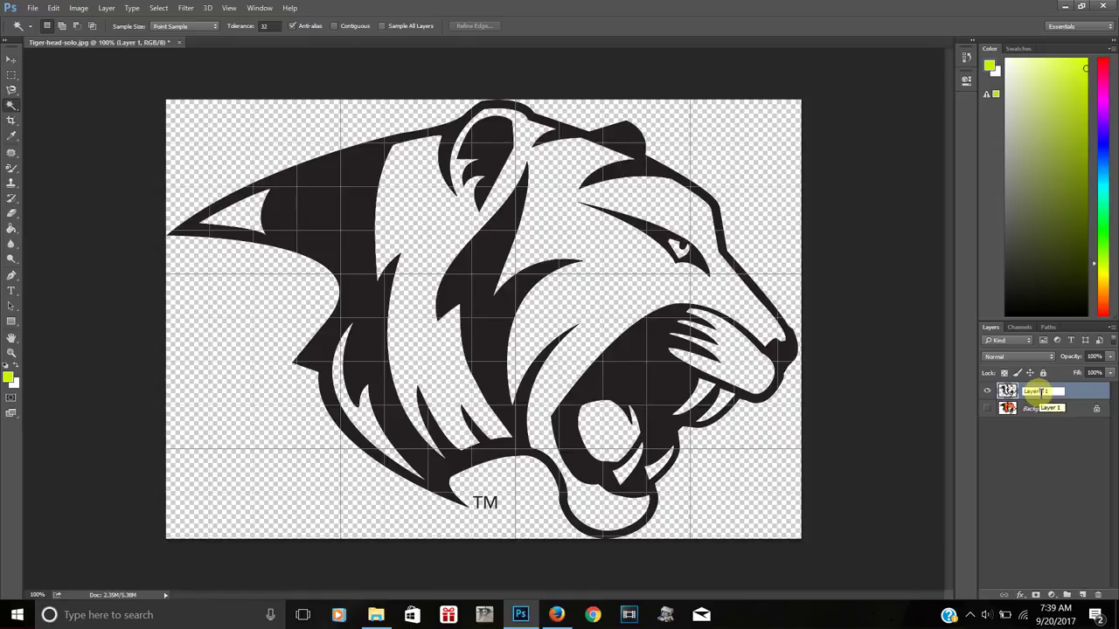
pyautogui.moveTo(1040, 392); pyautogui.dragTo(996, 393)
pyautogui.write('Black')
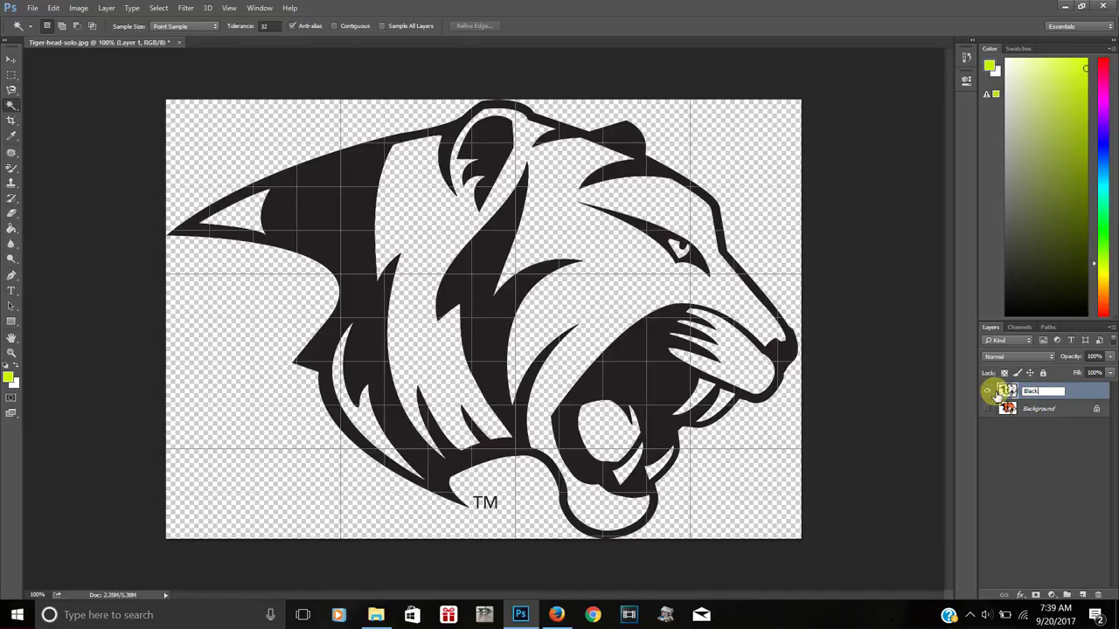
# Step: Make Background the active layer and show it with the Black layer hidden
pyautogui.click(1030, 412)
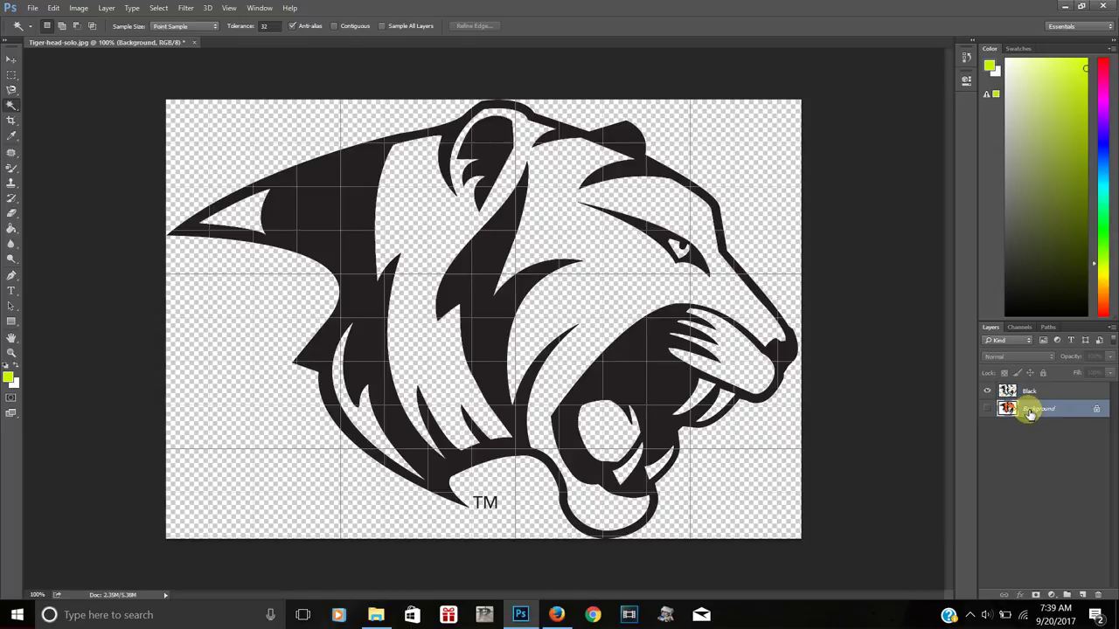
pyautogui.click(989, 393)
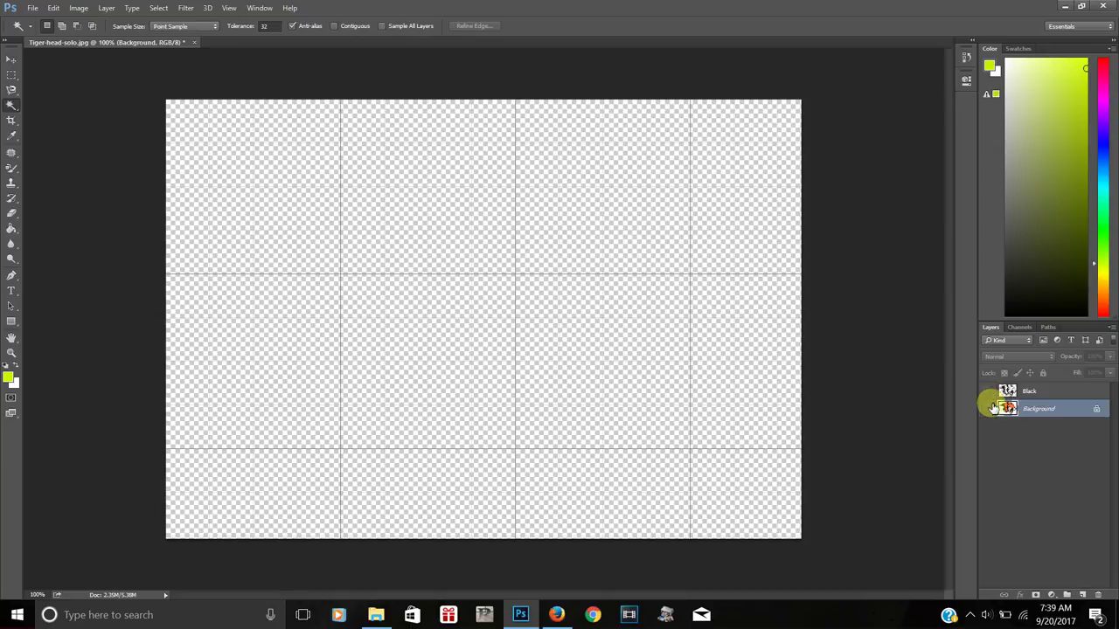
pyautogui.click(989, 409)
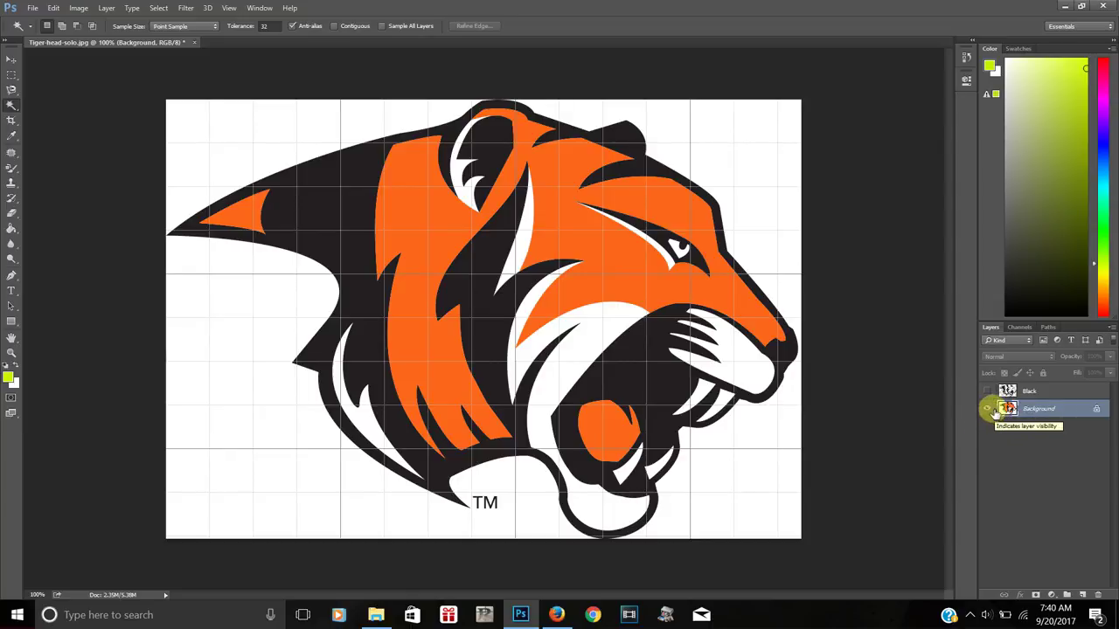
# Step: Try copying all white areas of the Background onto a new layer, then delete that layer and show the Background again
pyautogui.click(587, 337)
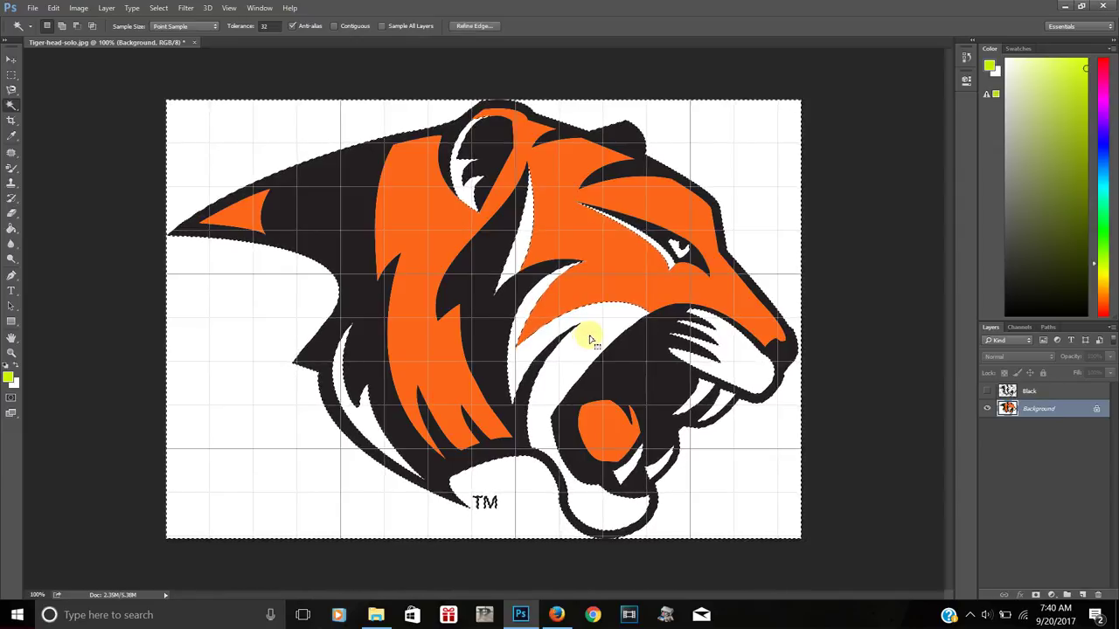
pyautogui.rightClick(589, 339)
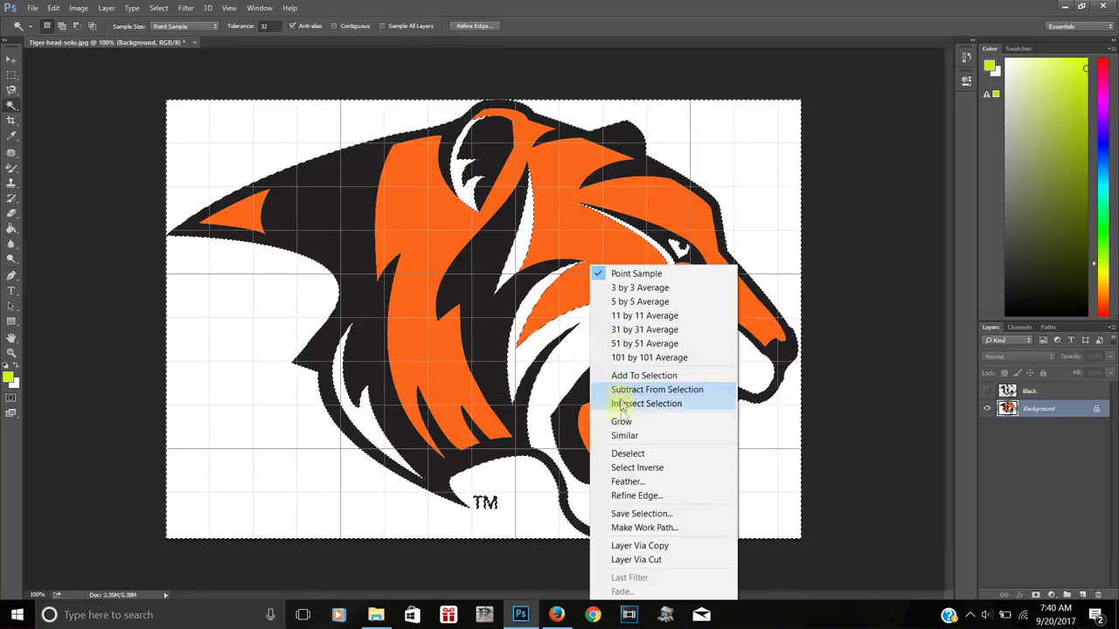
pyautogui.click(641, 546)
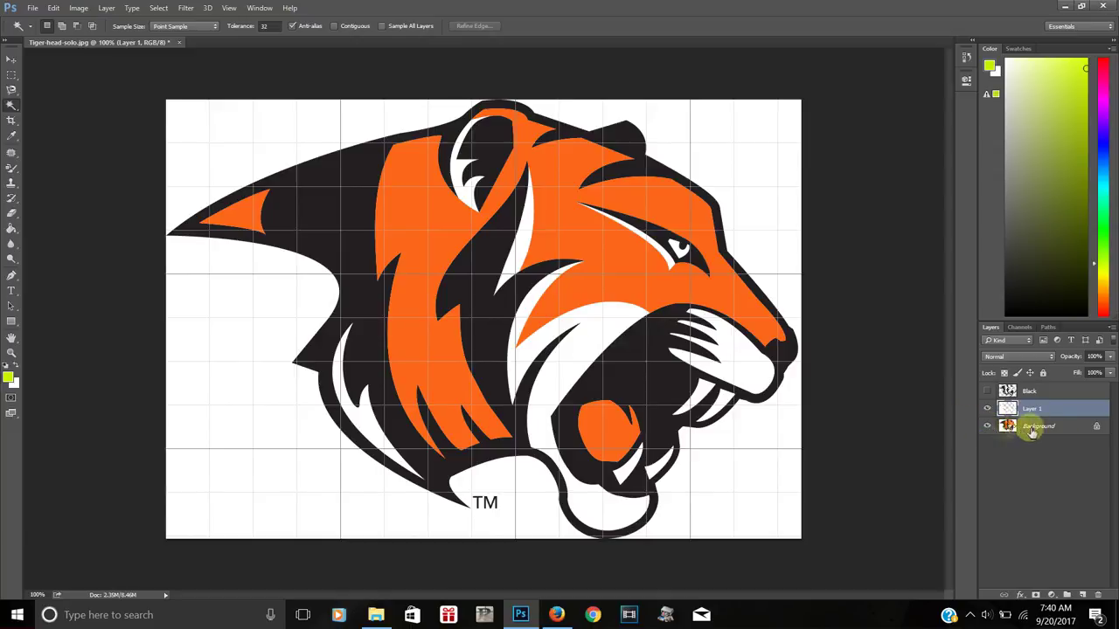
pyautogui.click(987, 426)
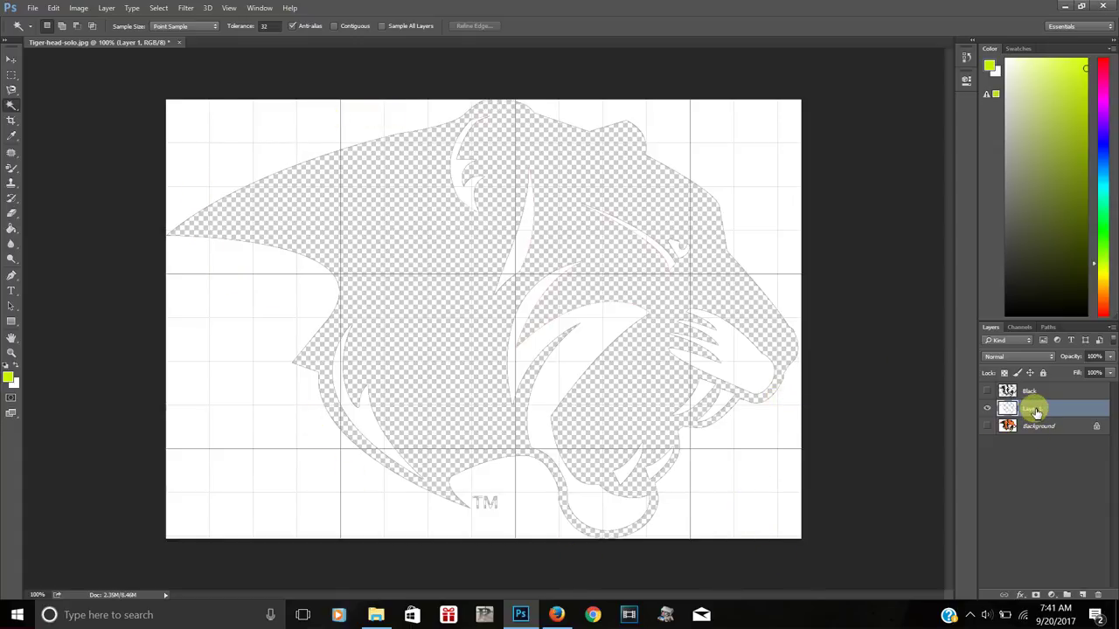
pyautogui.press('Delete')
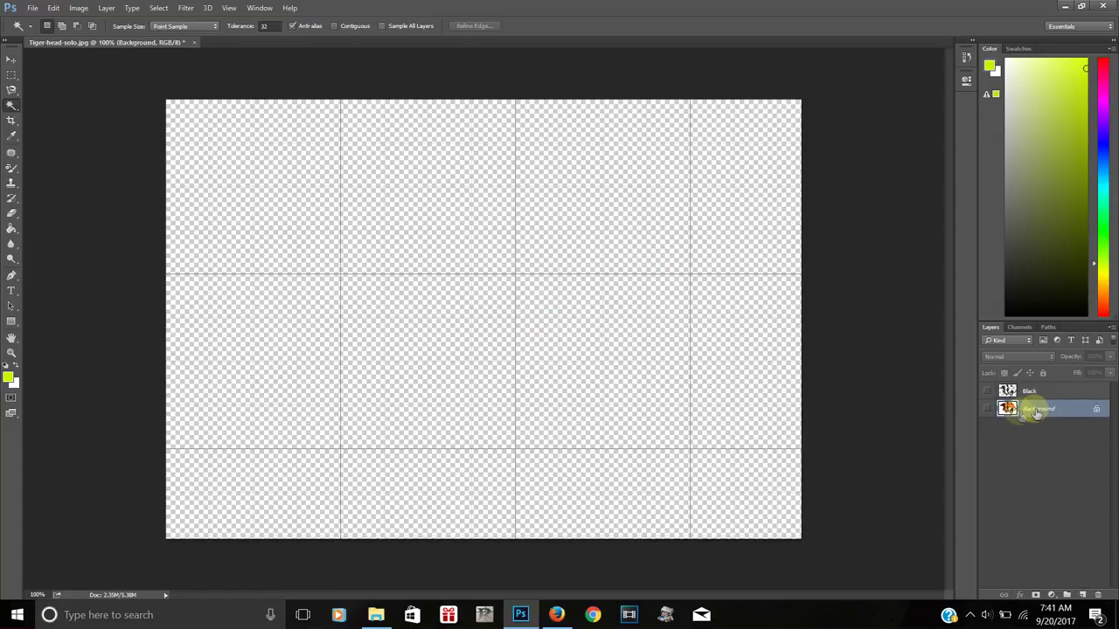
pyautogui.click(987, 409)
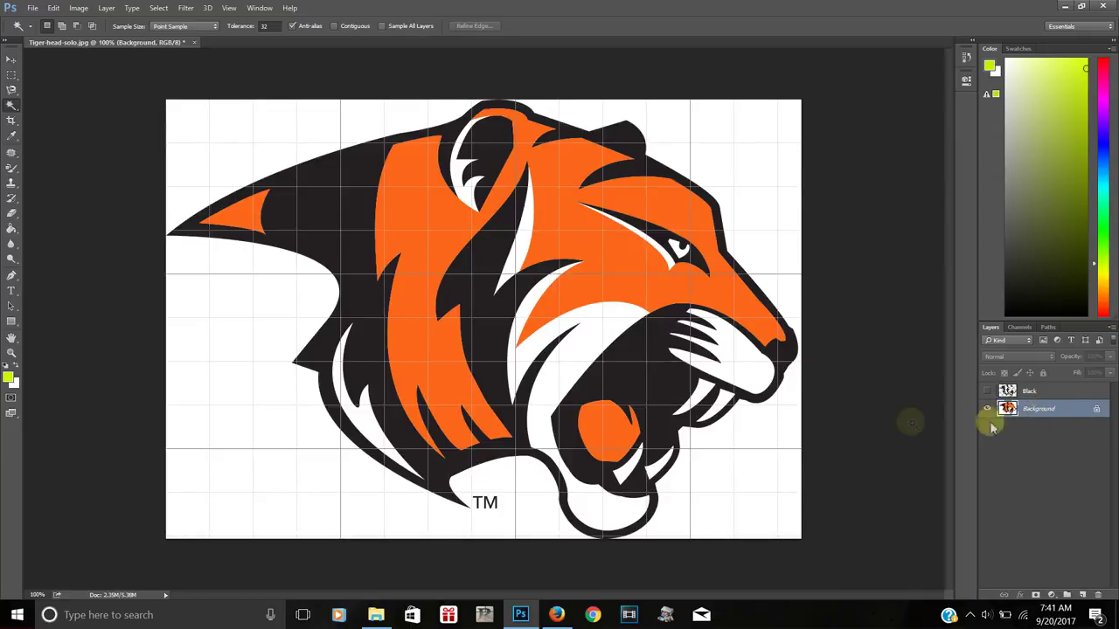
# Step: Erase the white background around the tiger head with the Magic Eraser, keeping the white areas inside it
pyautogui.click(15, 215)
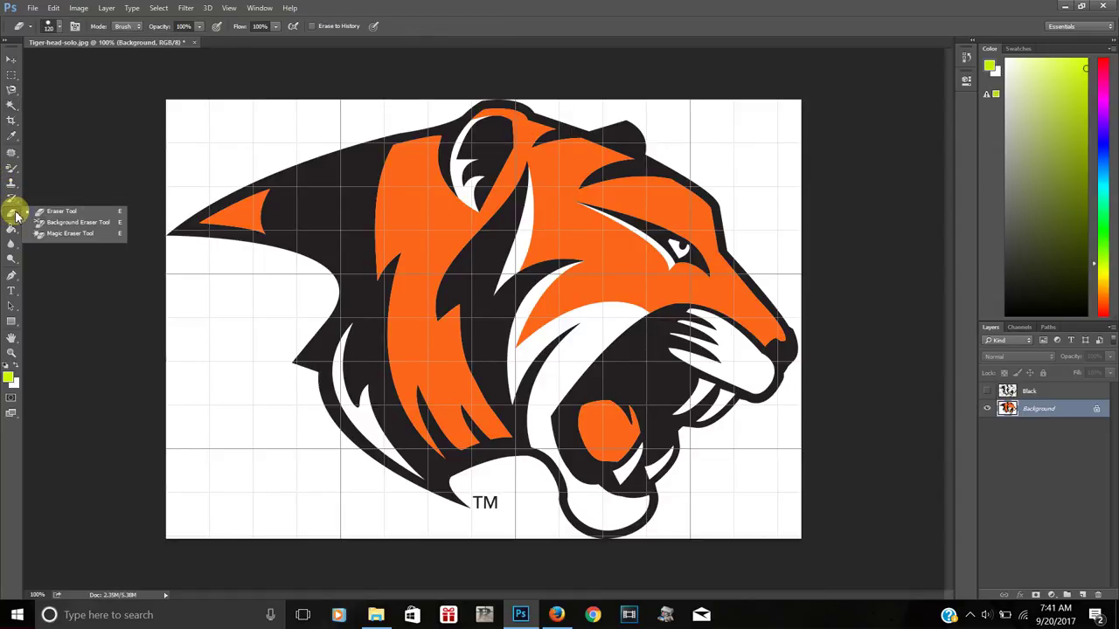
pyautogui.click(70, 233)
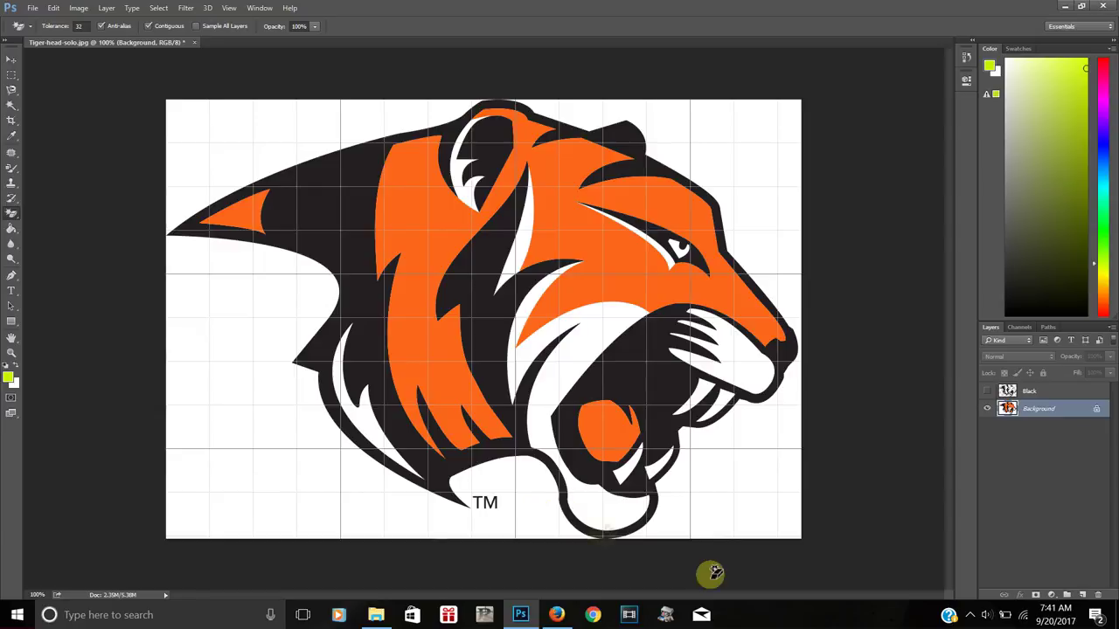
pyautogui.click(220, 141)
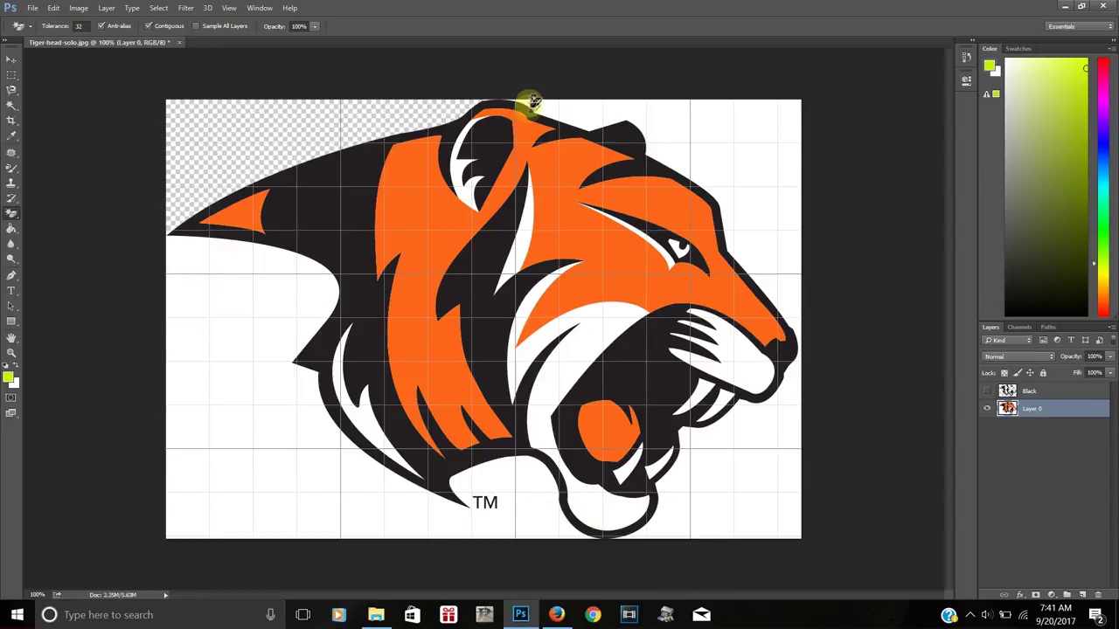
pyautogui.click(218, 273)
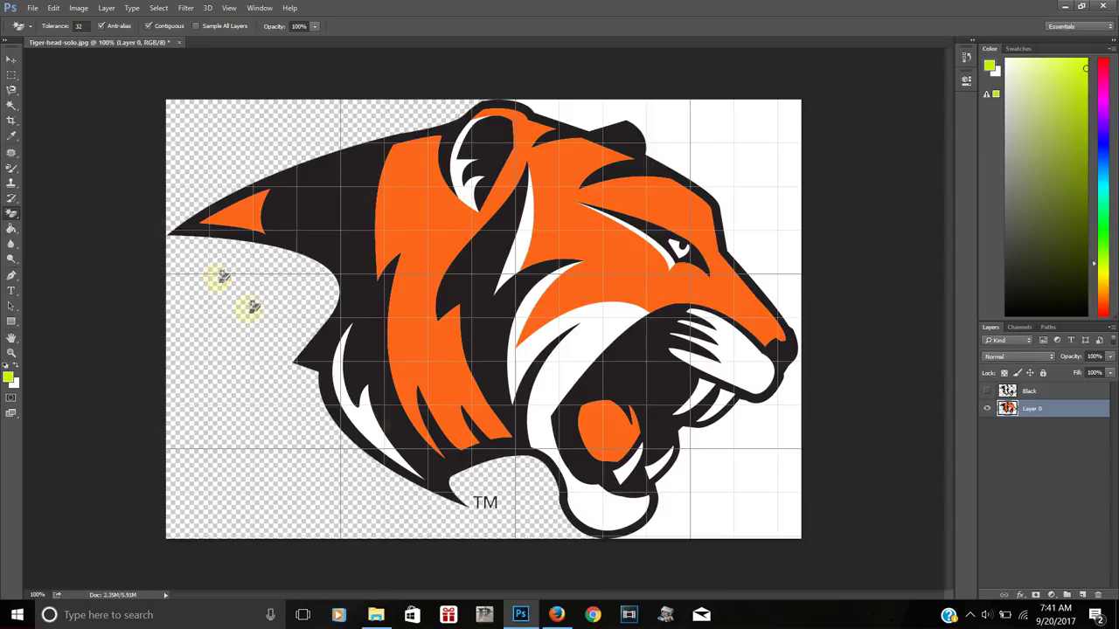
pyautogui.click(706, 500)
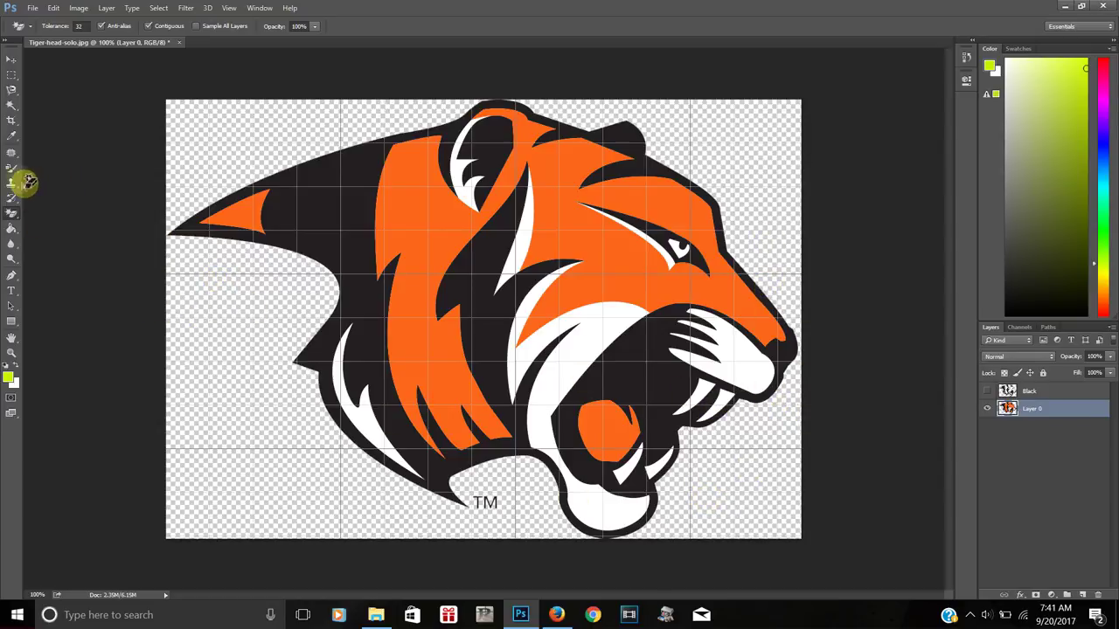
# Step: Select the white areas inside the tiger head with the Magic Wand and copy them onto a new layer
pyautogui.click(13, 106)
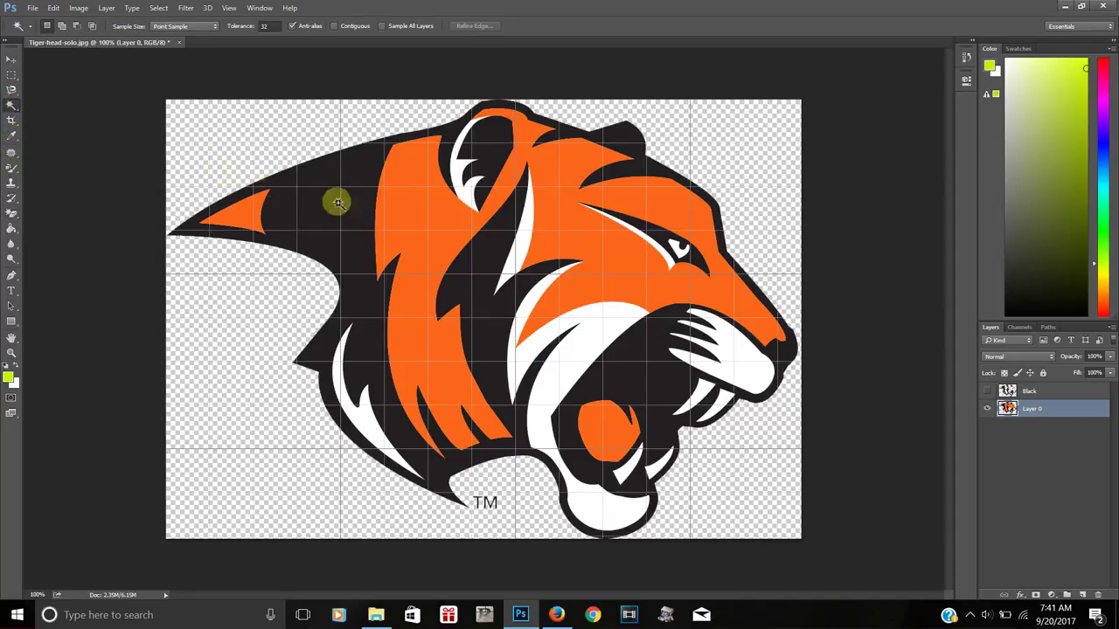
pyautogui.click(594, 333)
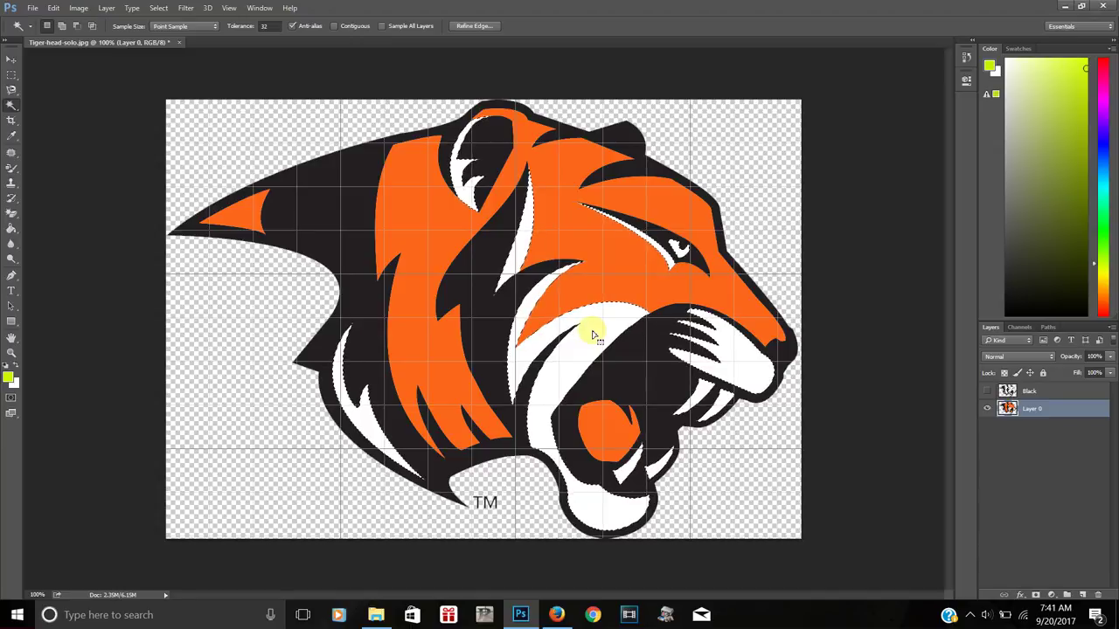
pyautogui.rightClick(594, 333)
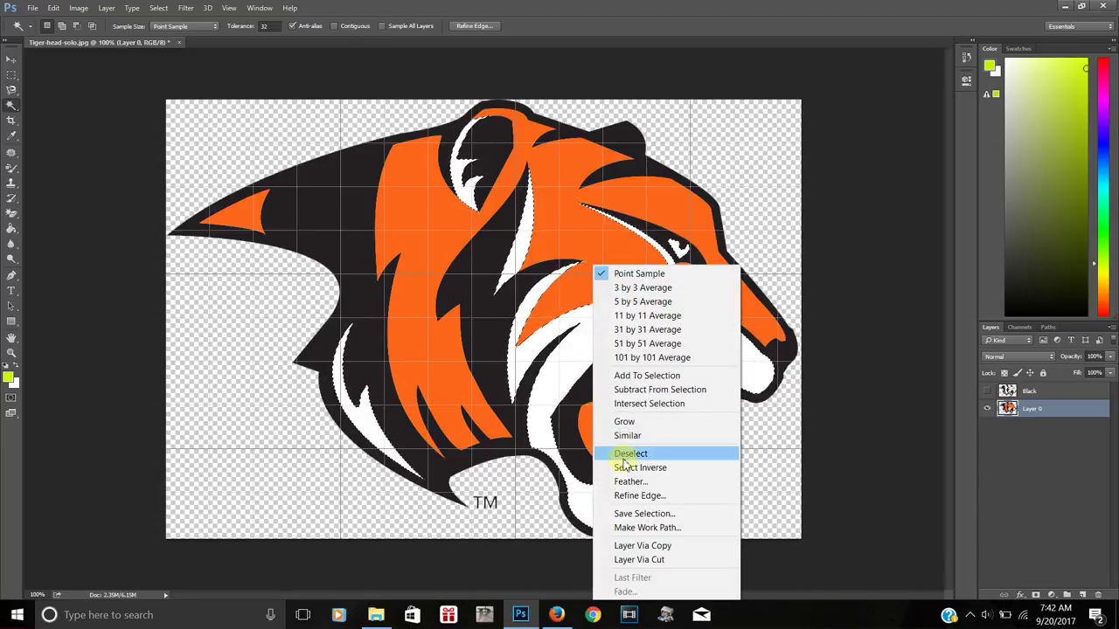
pyautogui.click(643, 546)
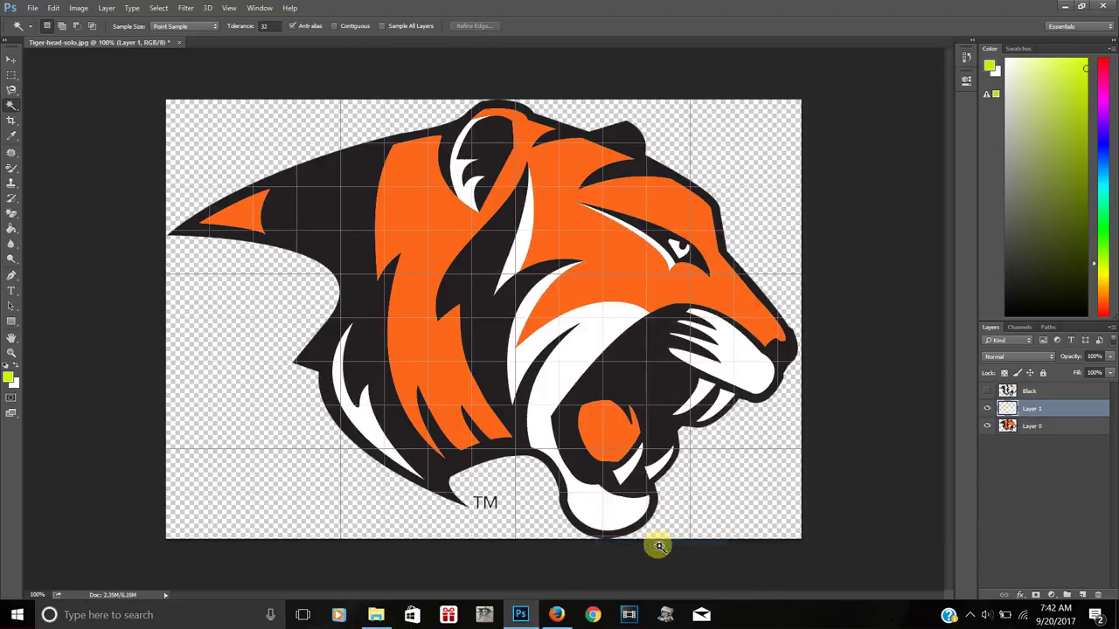
# Step: Rename the layer of copied white areas as White and show it together with Black, hiding Layer 0
pyautogui.click(987, 425)
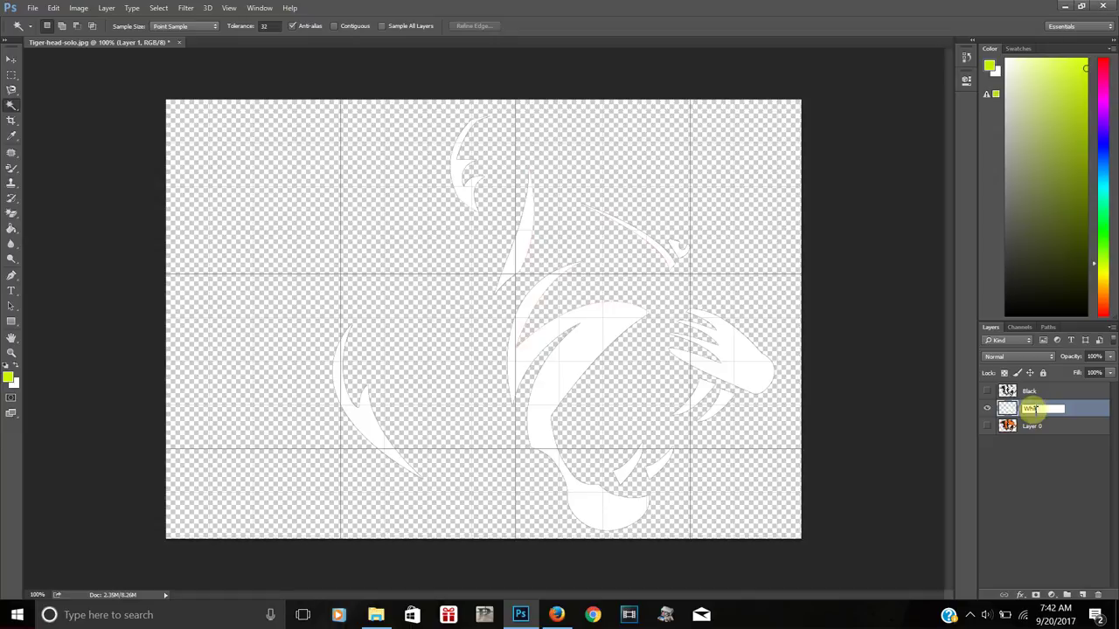
pyautogui.press('Return')
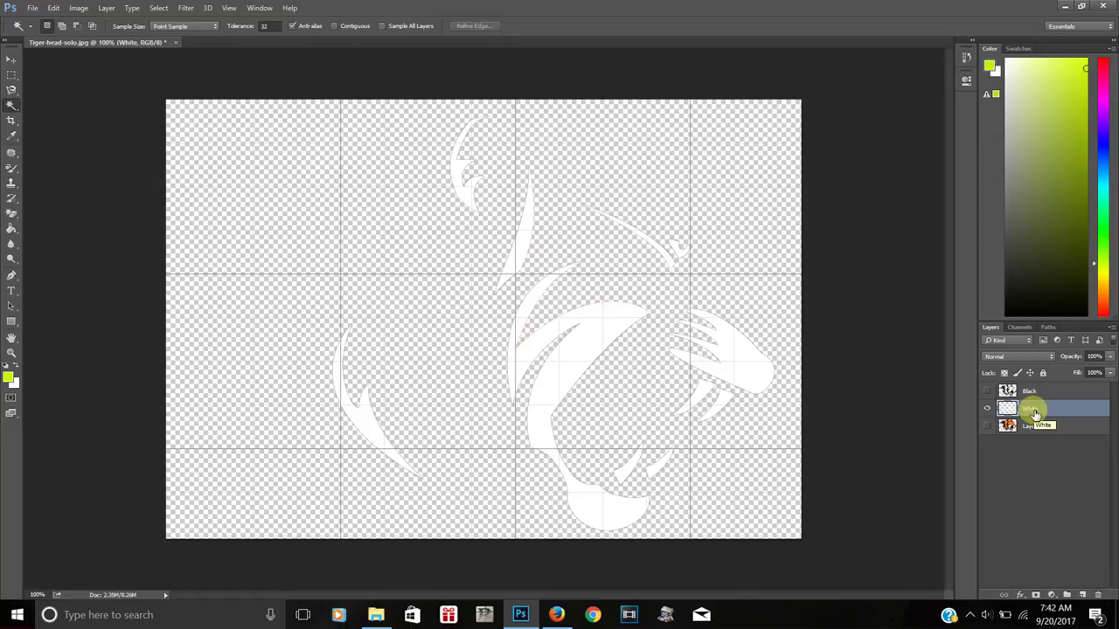
pyautogui.click(988, 393)
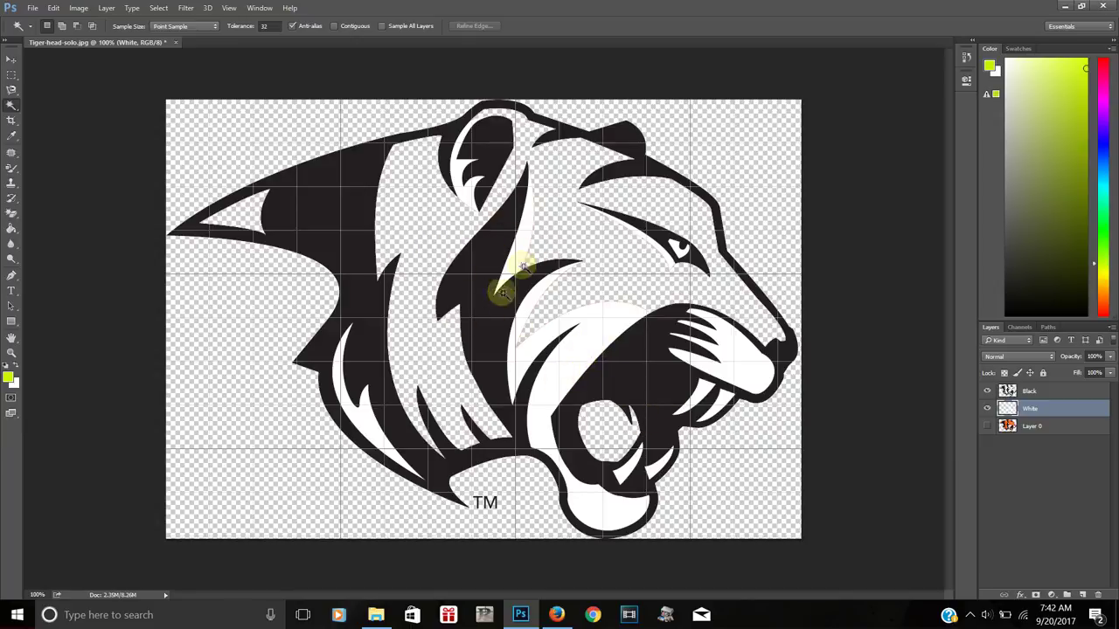
# Step: Hide the White and Black layers, then show Layer 0 and make it the active layer
pyautogui.click(988, 409)
pyautogui.click(987, 392)
pyautogui.click(986, 427)
pyautogui.click(1035, 426)
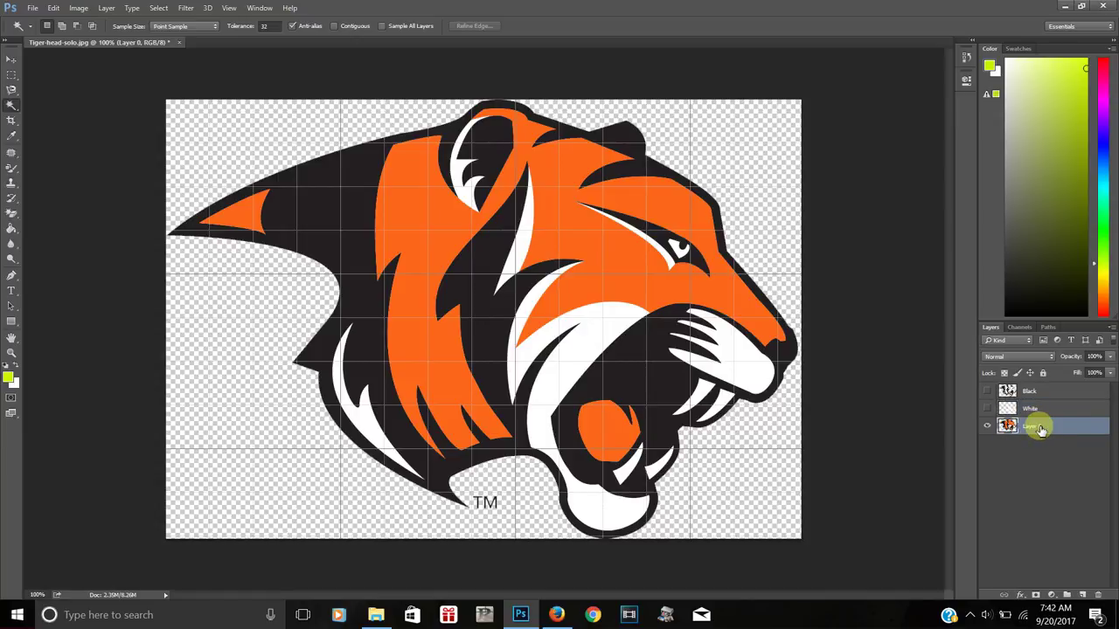
# Step: Select all orange areas of the tiger head with the Magic Wand and copy them onto a new layer
pyautogui.click(613, 263)
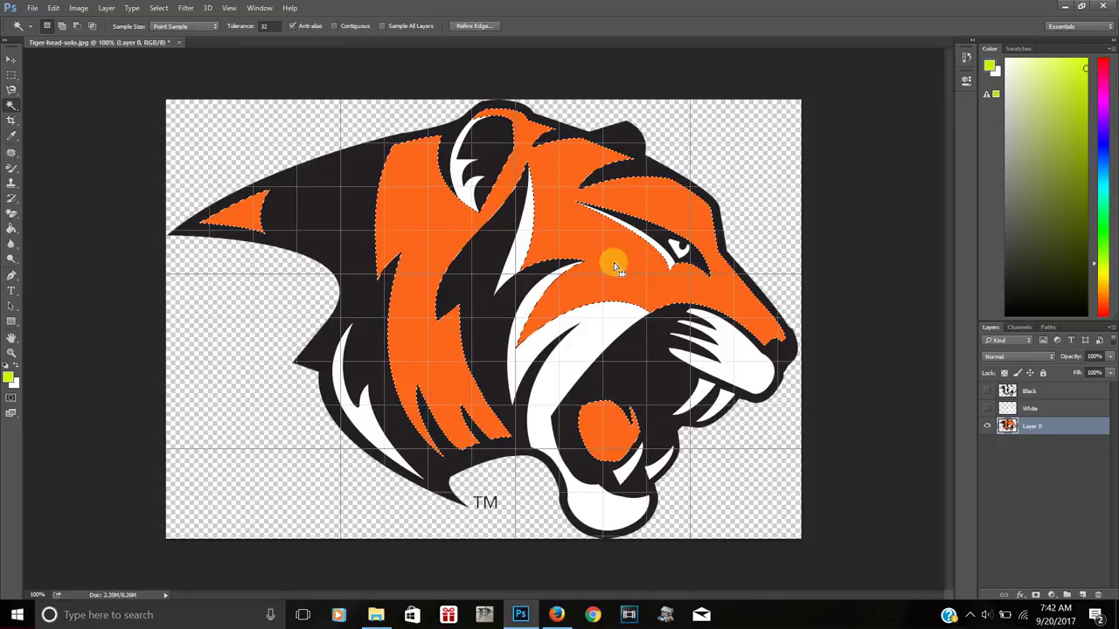
pyautogui.rightClick(637, 269)
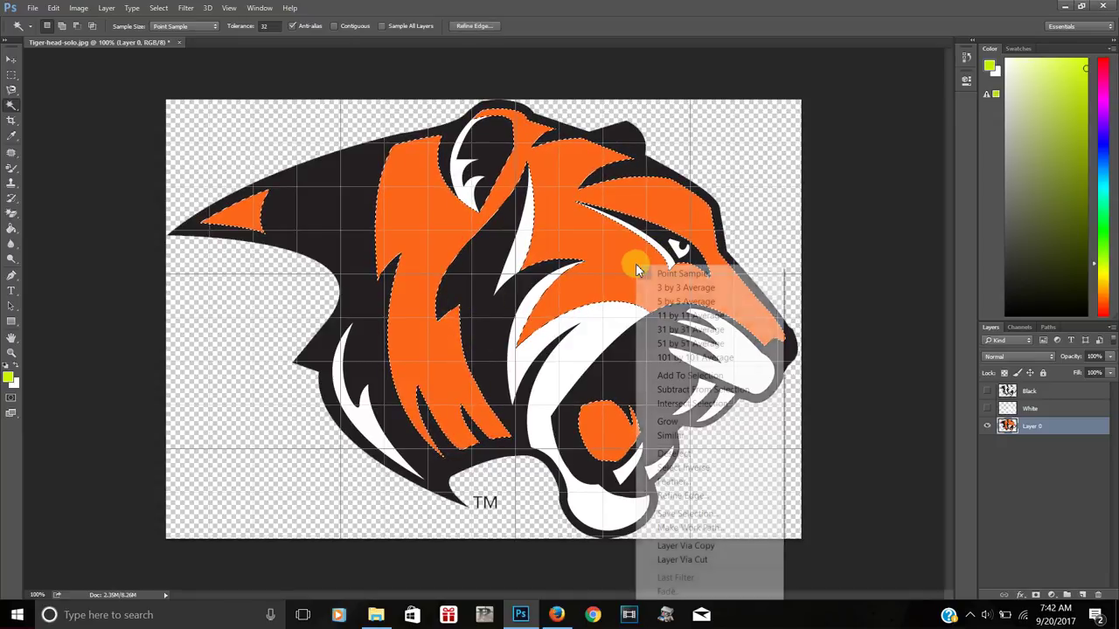
pyautogui.click(675, 546)
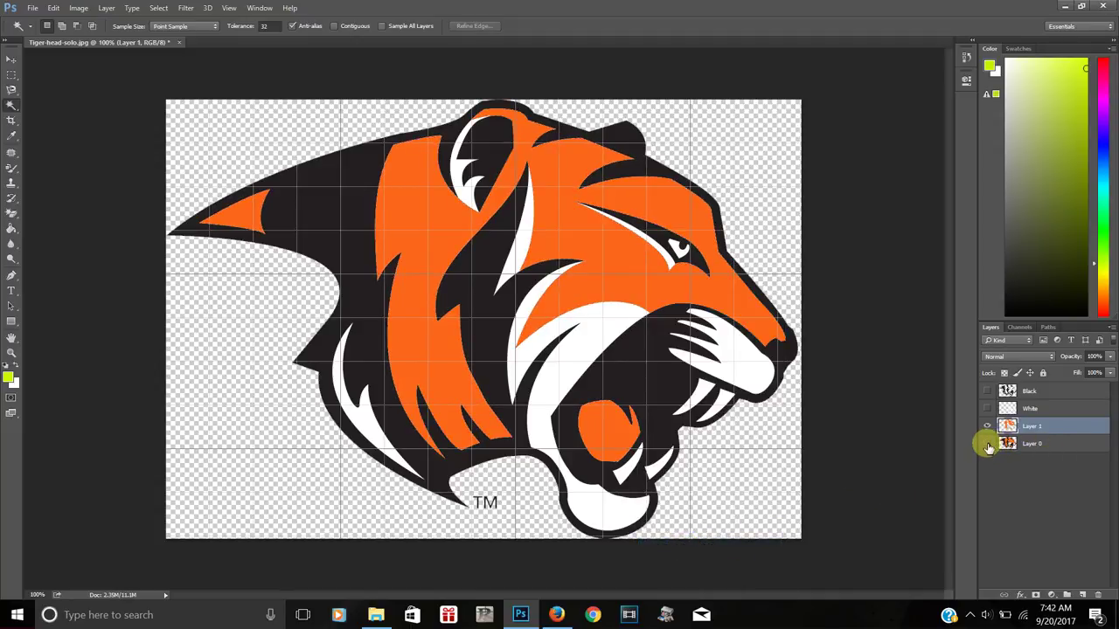
# Step: Rename the layer of copied orange areas as Orange and show it together with White and Black, hiding Layer 0
pyautogui.click(988, 444)
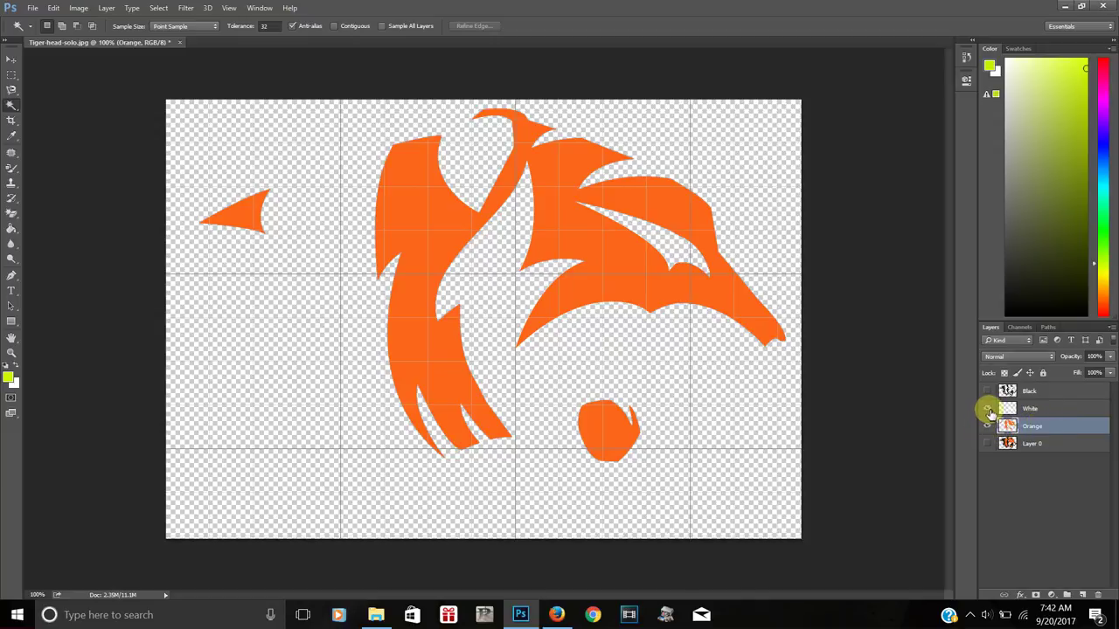
pyautogui.click(988, 409)
pyautogui.click(988, 391)
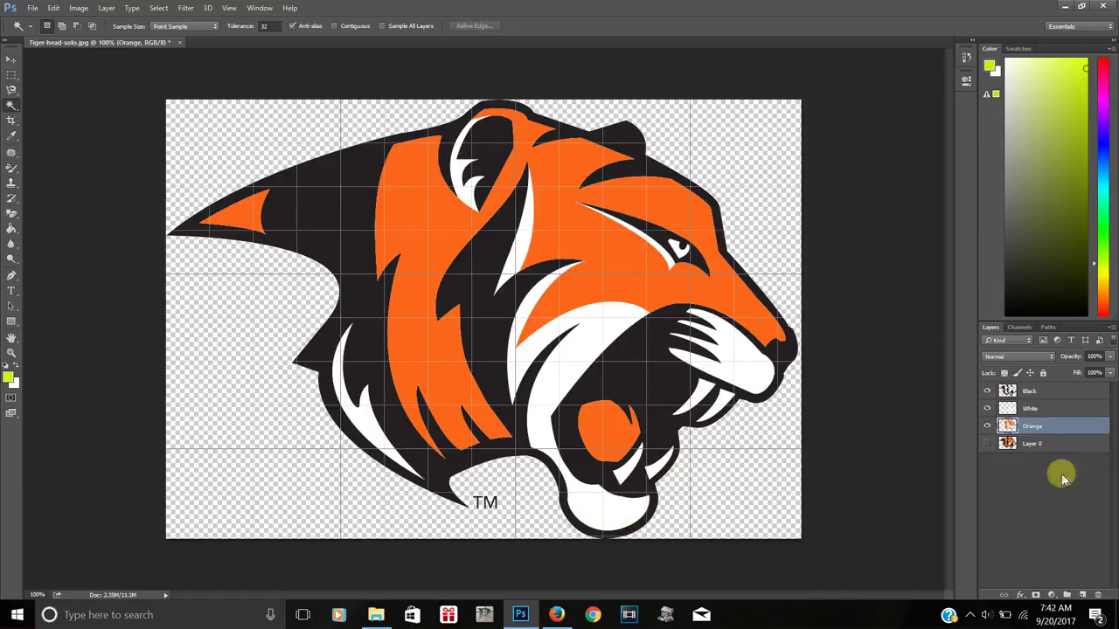
# Step: Check the separated colors by viewing Black and Orange on their own, then show Black, White and Orange together with Layer 0 hidden
pyautogui.click(989, 445)
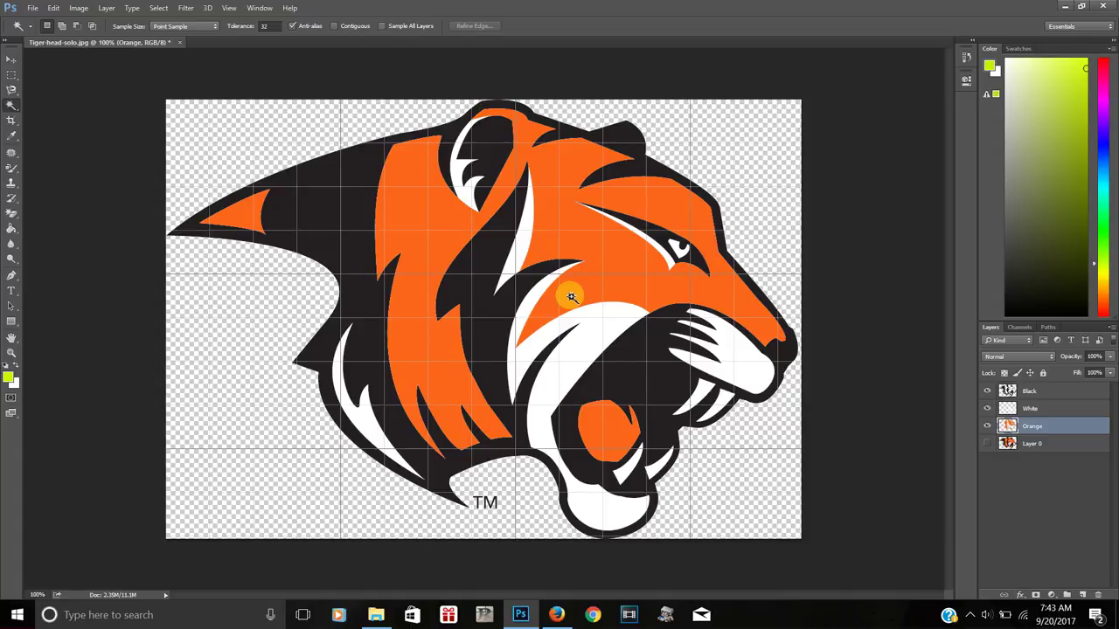
pyautogui.click(987, 408)
pyautogui.click(987, 426)
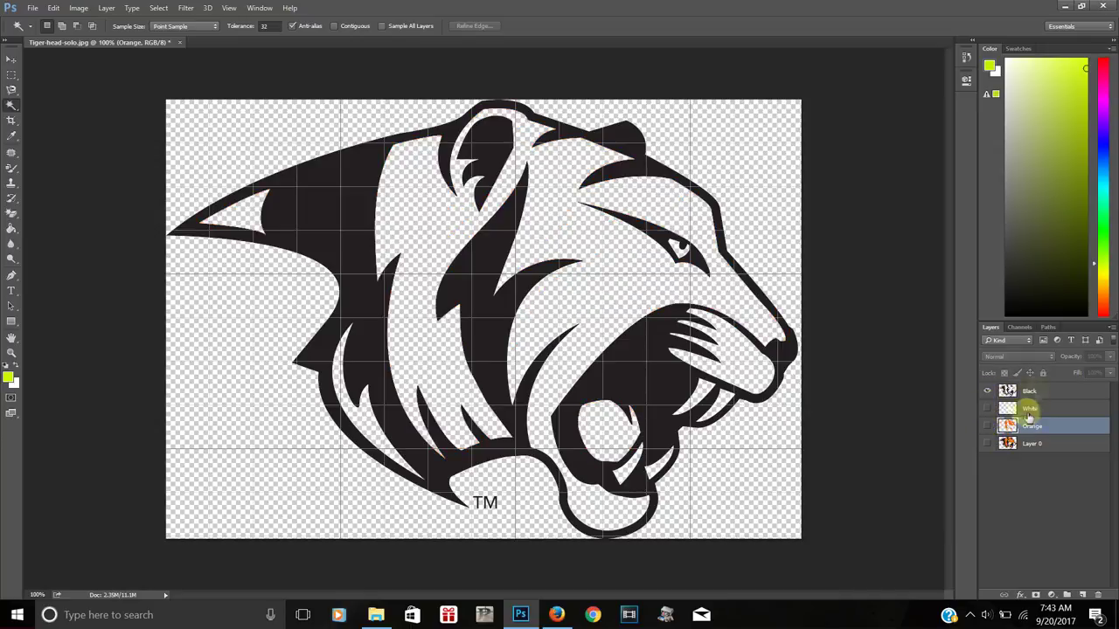
pyautogui.click(987, 392)
pyautogui.click(987, 409)
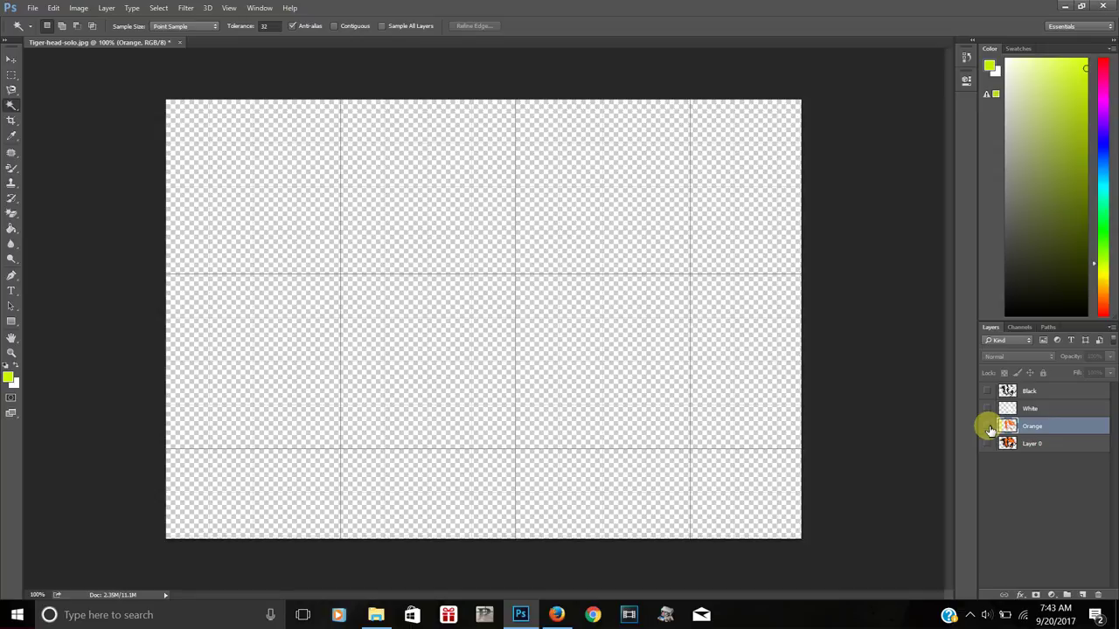
pyautogui.click(988, 427)
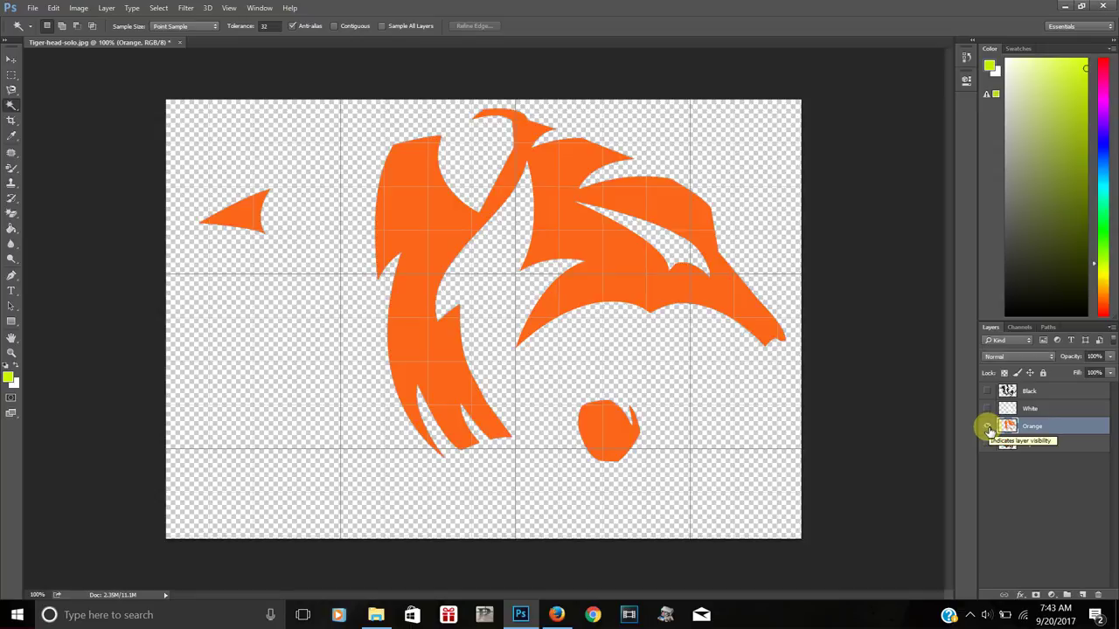
pyautogui.click(988, 427)
pyautogui.click(988, 427)
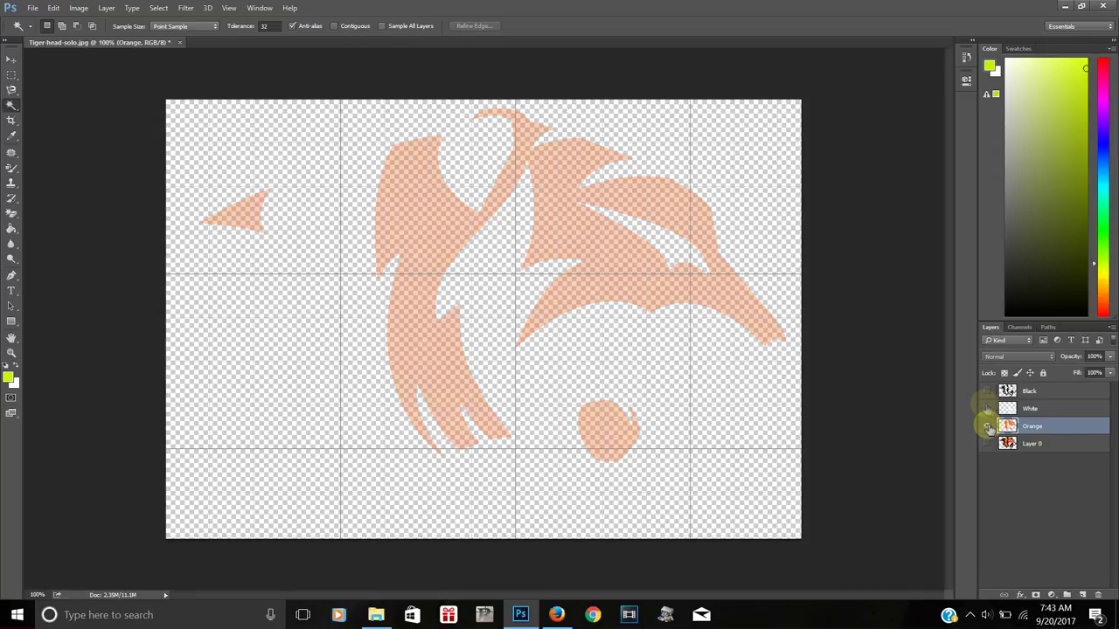
pyautogui.click(989, 406)
pyautogui.click(988, 392)
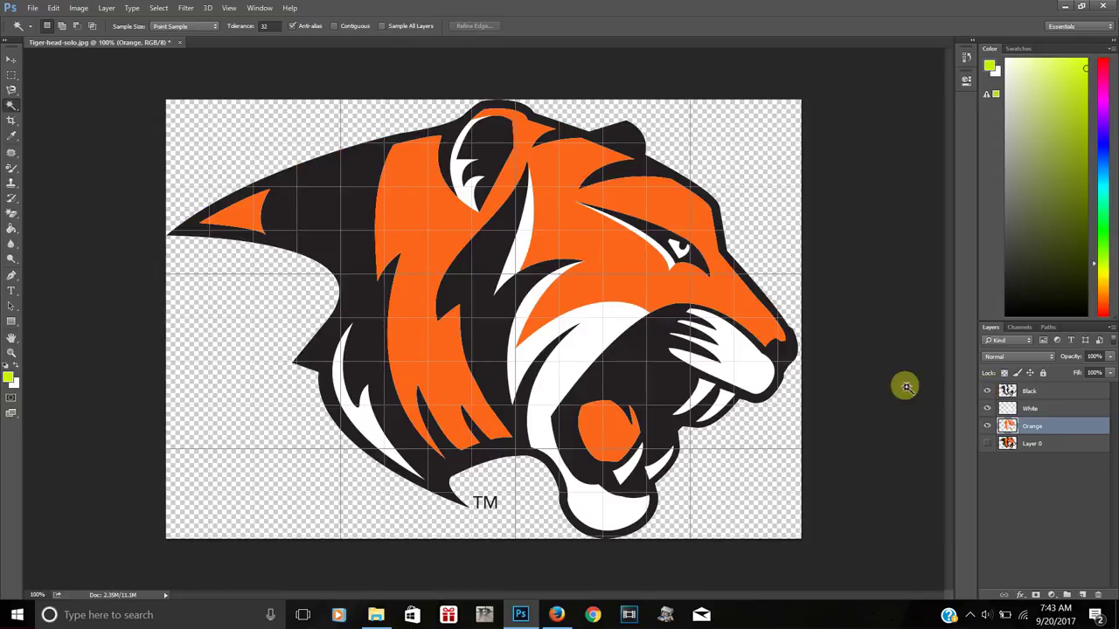